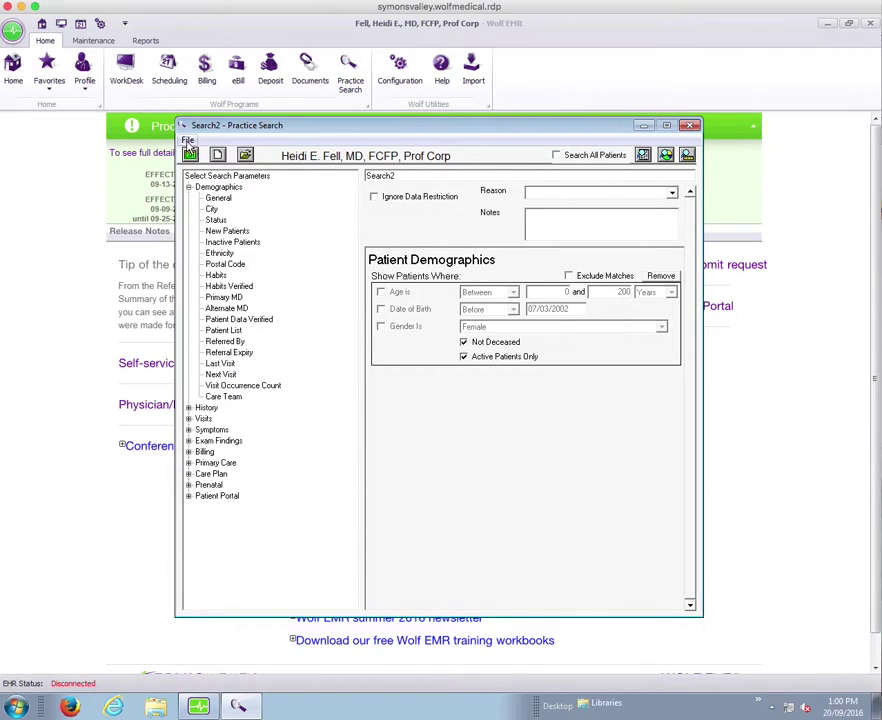
# - Open the private saved search 'mammograms age 50-74', with rules and shared items hidden from the list
pyautogui.click(188, 140)
pyautogui.click(205, 187)
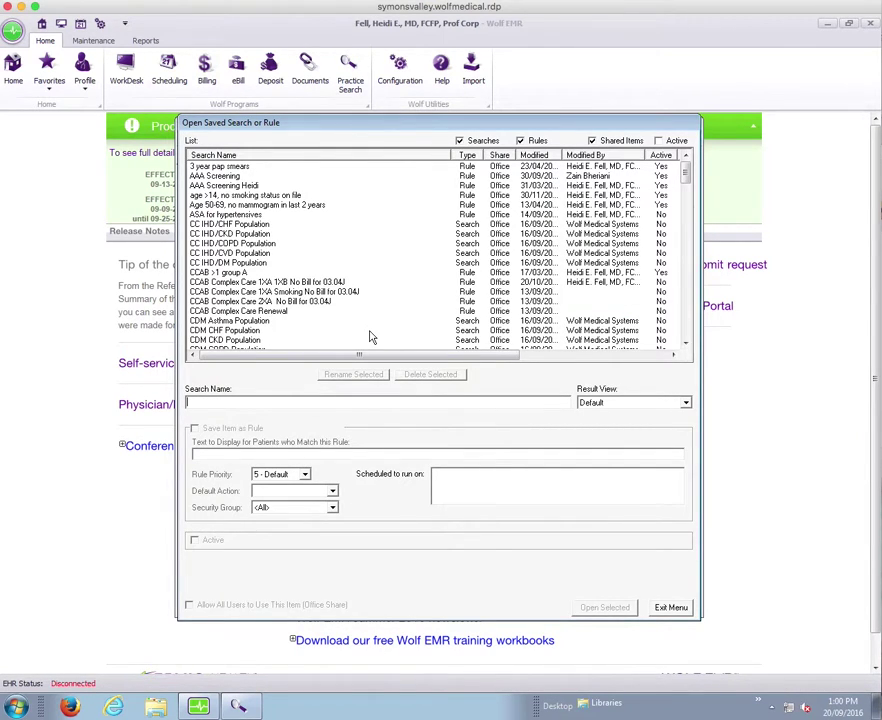
pyautogui.click(520, 141)
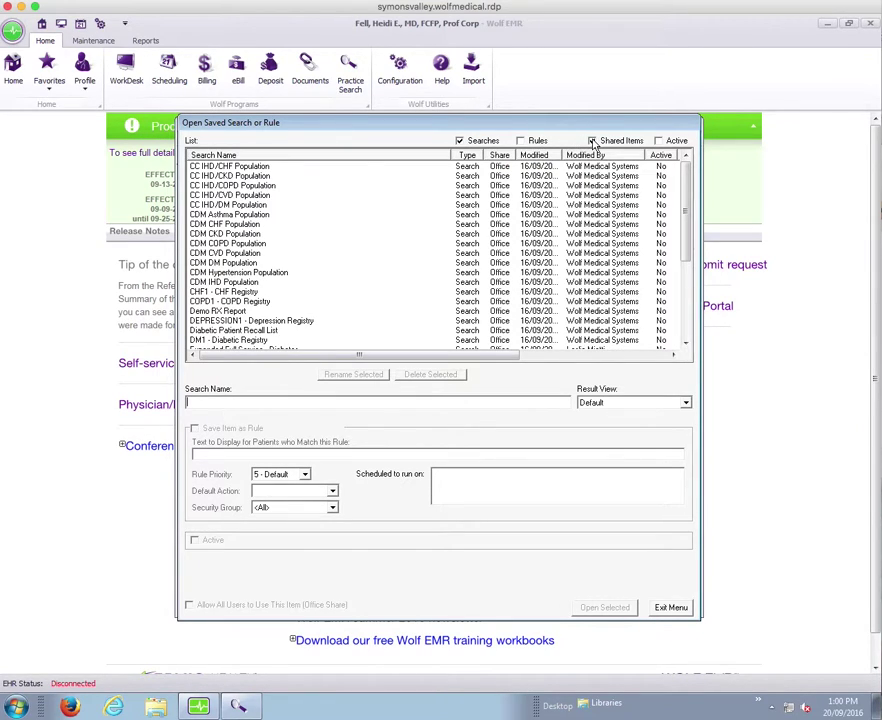
pyautogui.click(592, 141)
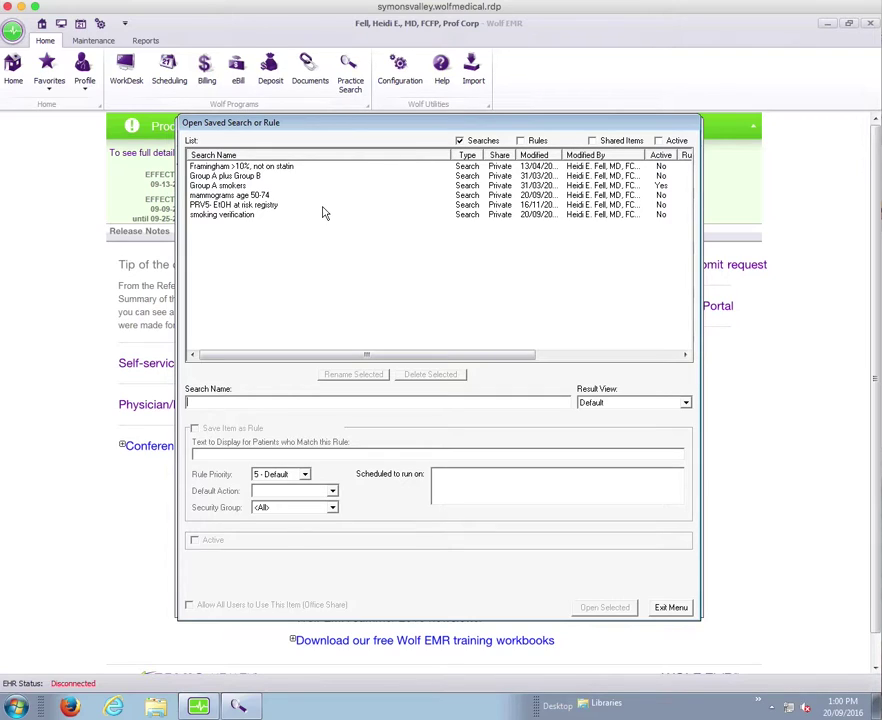
pyautogui.click(245, 197)
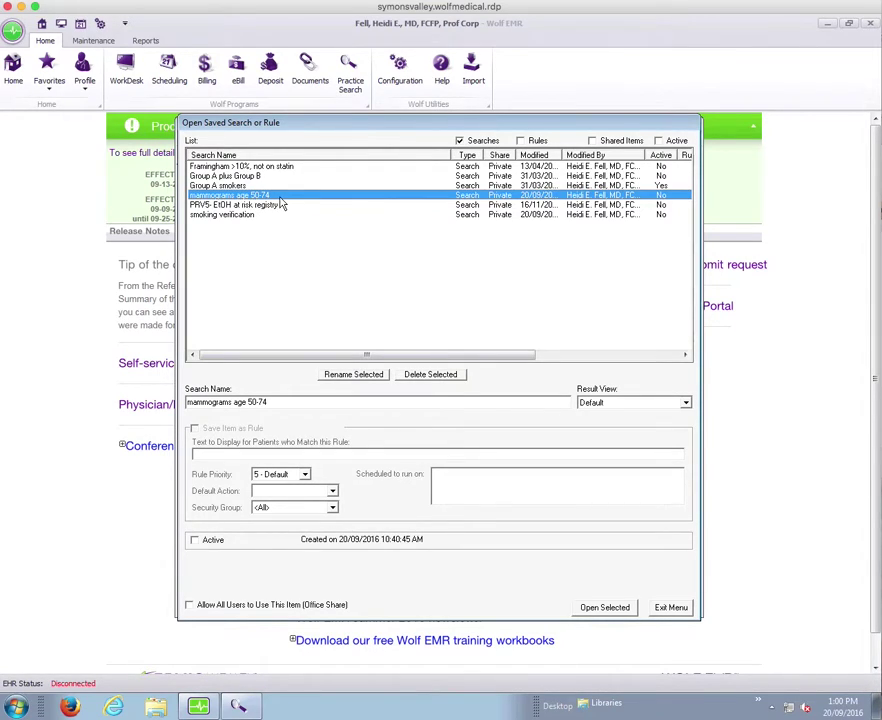
pyautogui.click(604, 608)
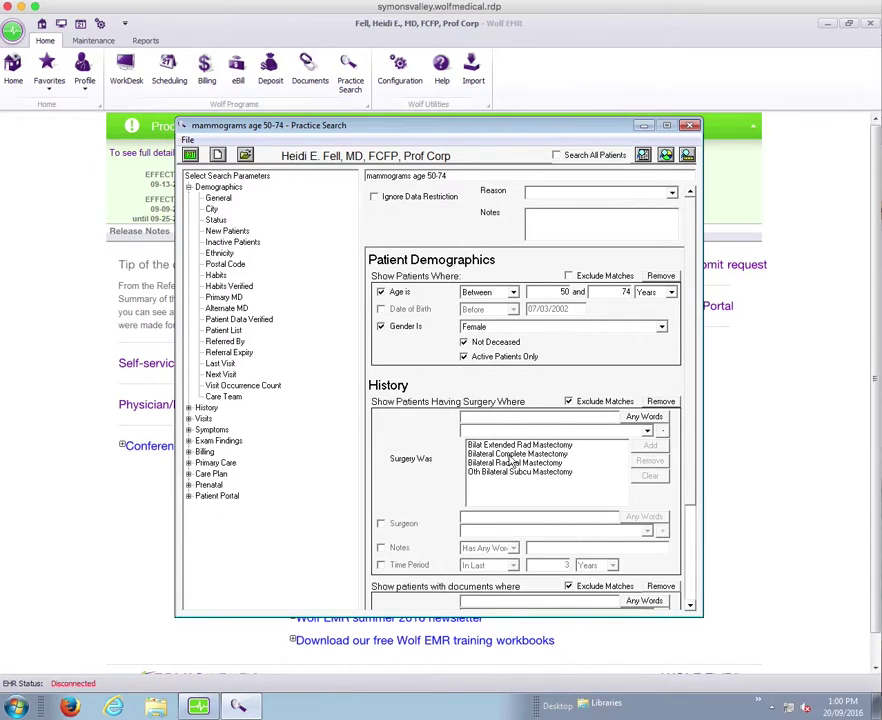
# - Scroll down to review the History and document-keyword exclusions of the loaded search
pyautogui.scroll(-3, 692, 480)
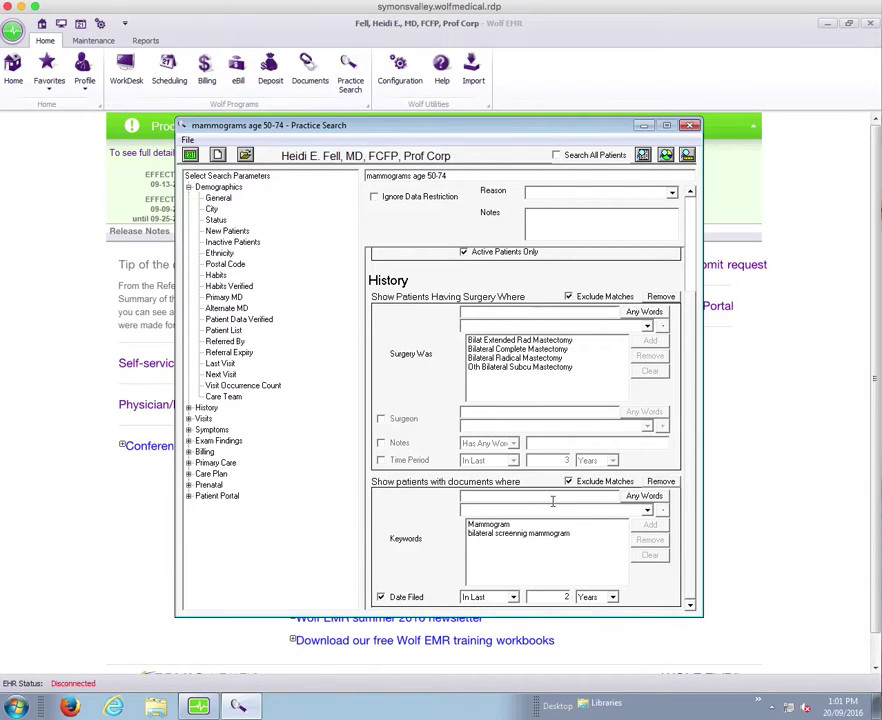
pyautogui.click(665, 155)
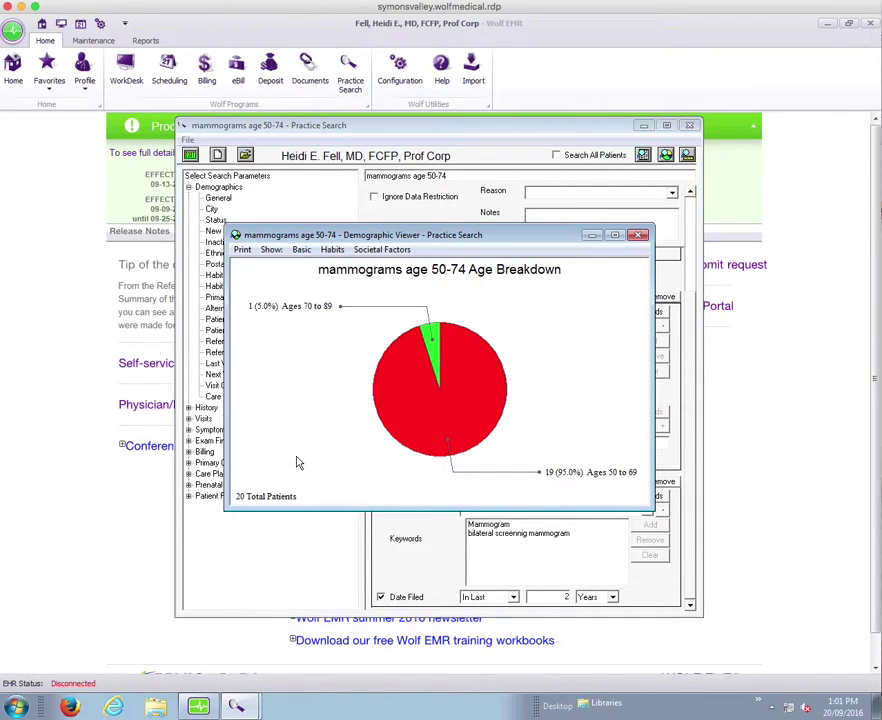
pyautogui.click(641, 236)
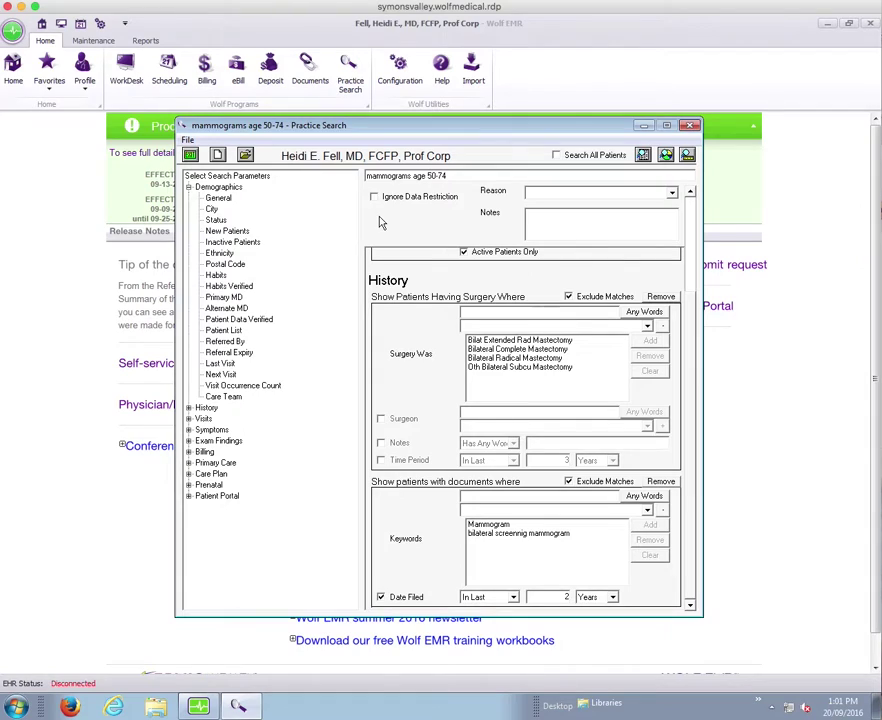
# - Begin saving the search under the name 'mammogram rule', flagged to be saved as a rule
pyautogui.click(189, 141)
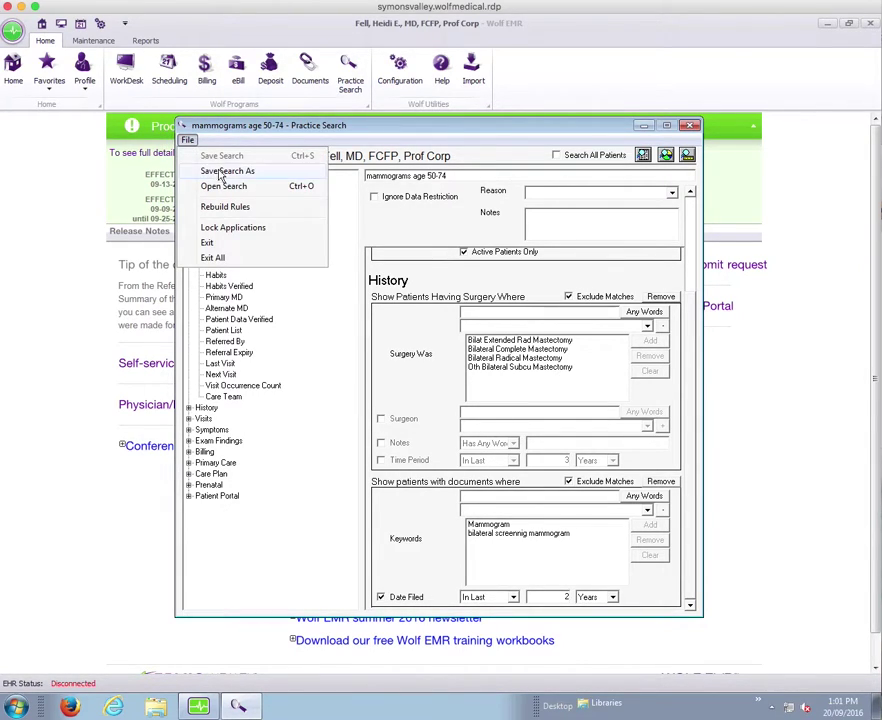
pyautogui.click(230, 171)
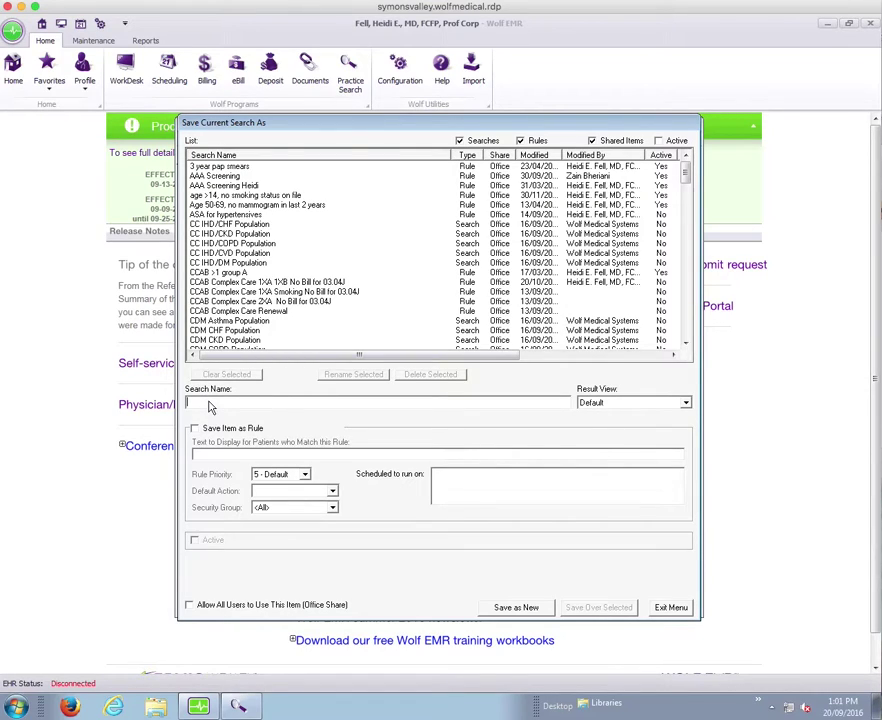
pyautogui.write('mammogram rule')
pyautogui.click(195, 429)
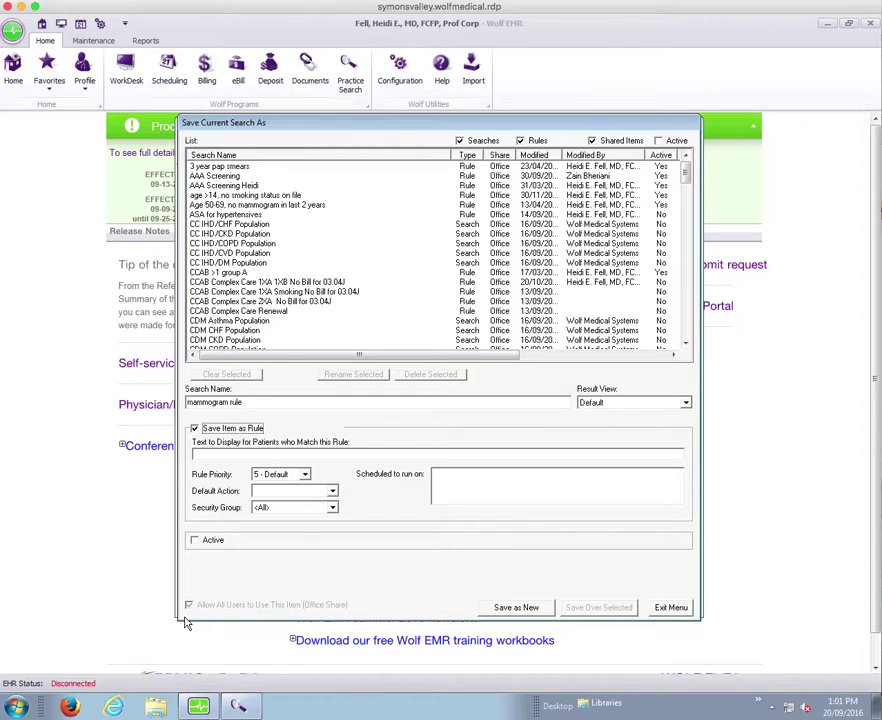
# - Give the rule reminder text 'pt overdue for mammogram', mark it Active, and save as new
pyautogui.click(195, 429)
pyautogui.click(205, 453)
pyautogui.write('p overdue')
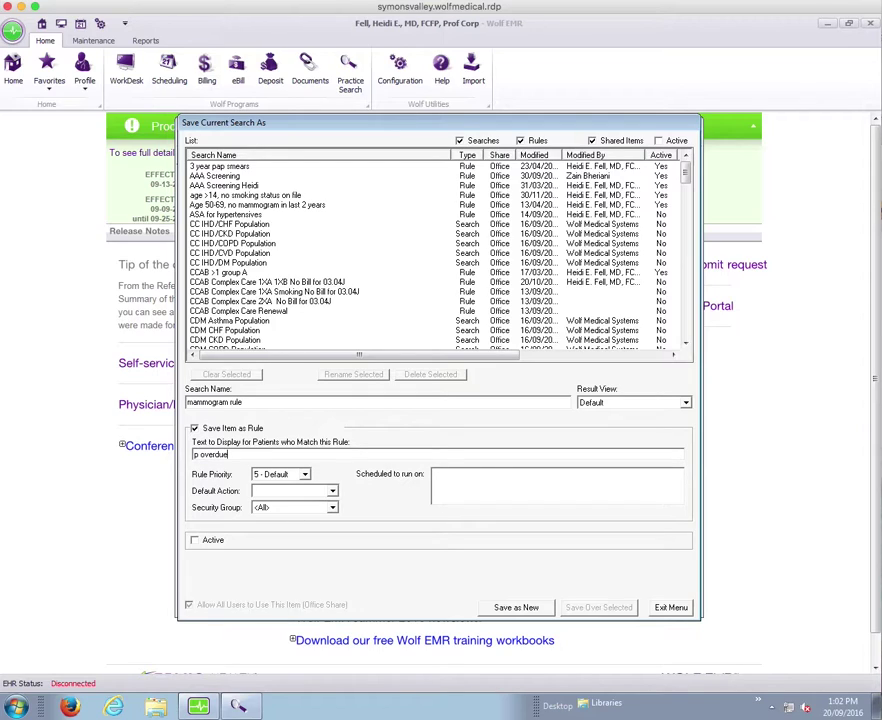
pyautogui.write(' for mammogram')
pyautogui.press('Home')
pyautogui.press('Right')
pyautogui.write('t')
pyautogui.click(195, 541)
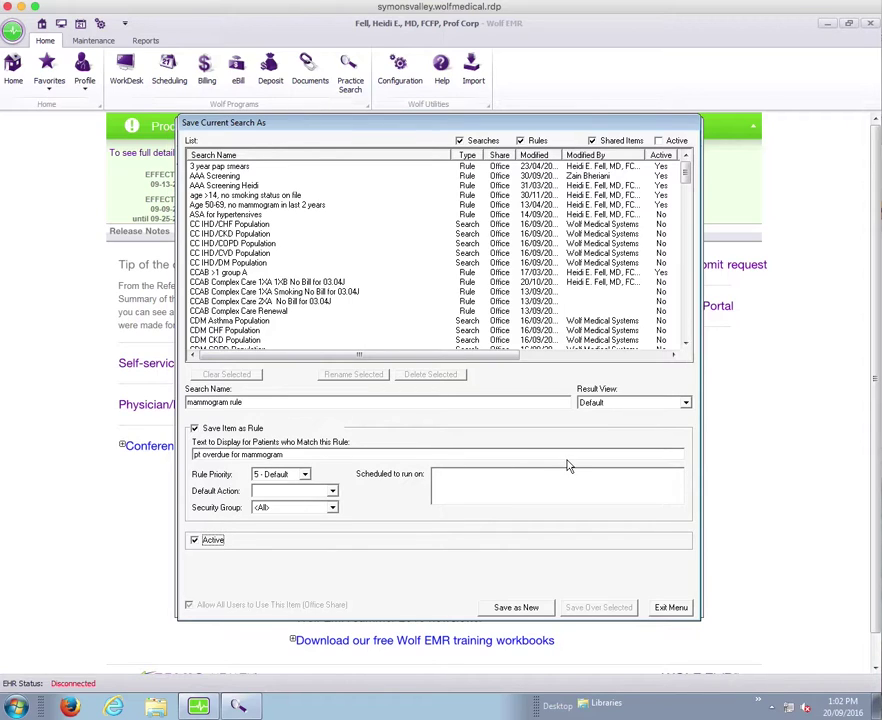
pyautogui.click(516, 608)
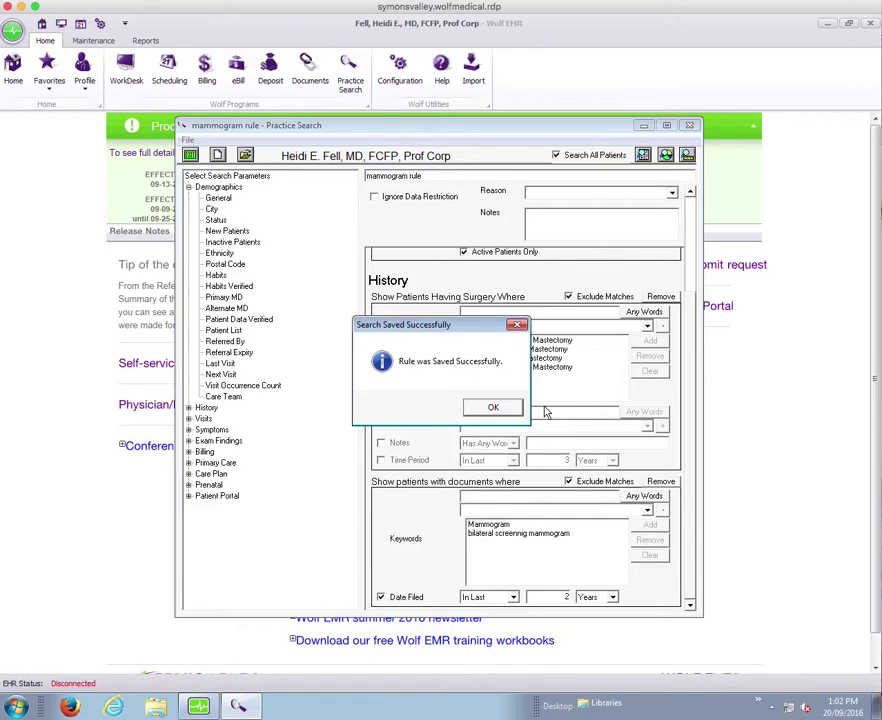
# - Dismiss the save confirmation and bring the mammogram rule's criteria back to the top
pyautogui.click(493, 409)
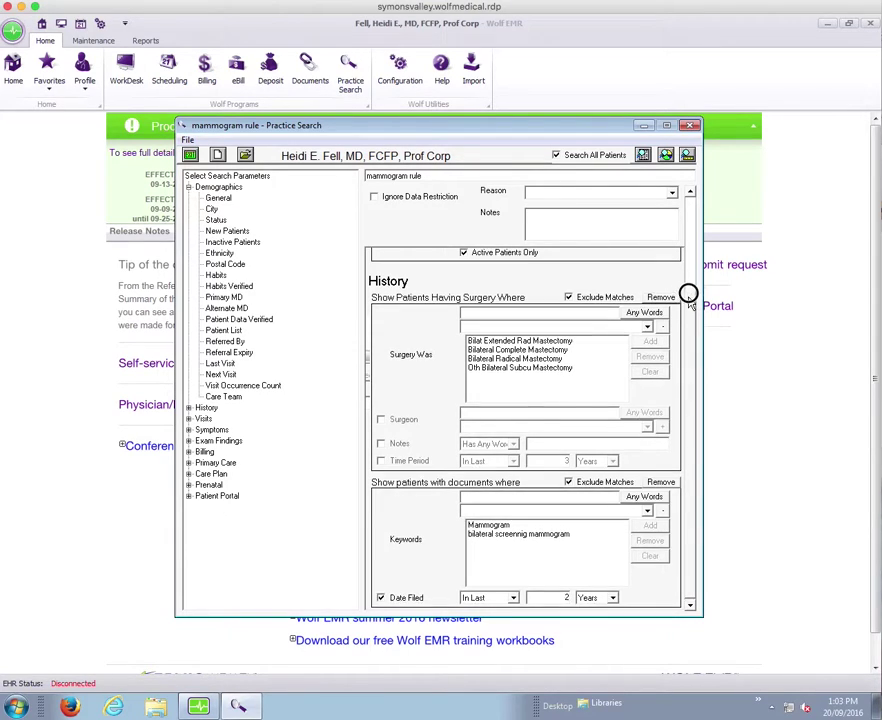
pyautogui.scroll(3, 687, 293)
pyautogui.scroll(2, 690, 248)
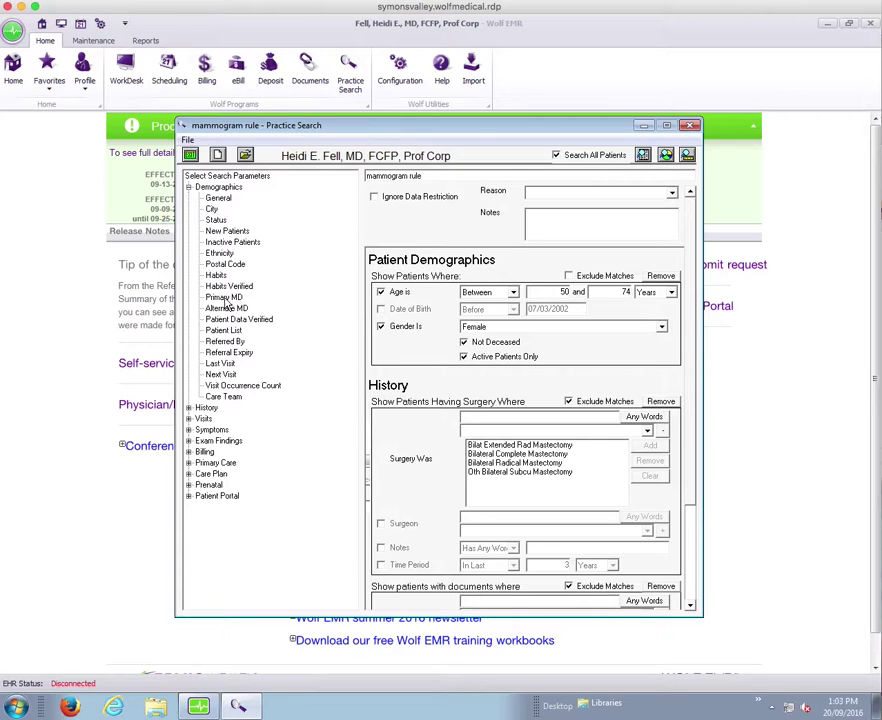
# - Add a Primary MD criterion listing two physicians, leaving Exclude Matches unchecked
pyautogui.moveTo(224, 297); pyautogui.dragTo(490, 378)
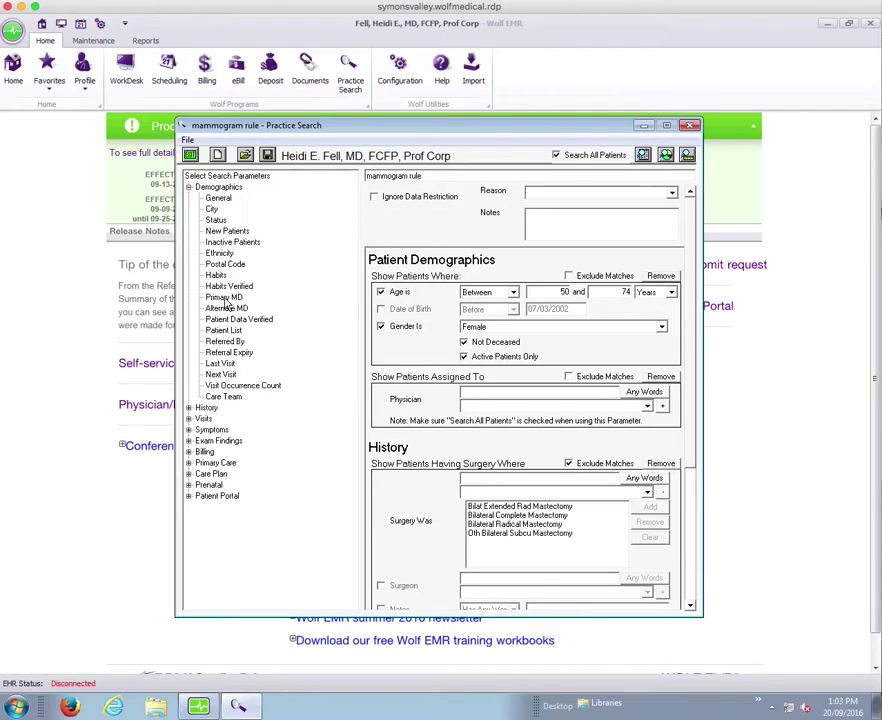
pyautogui.click(647, 406)
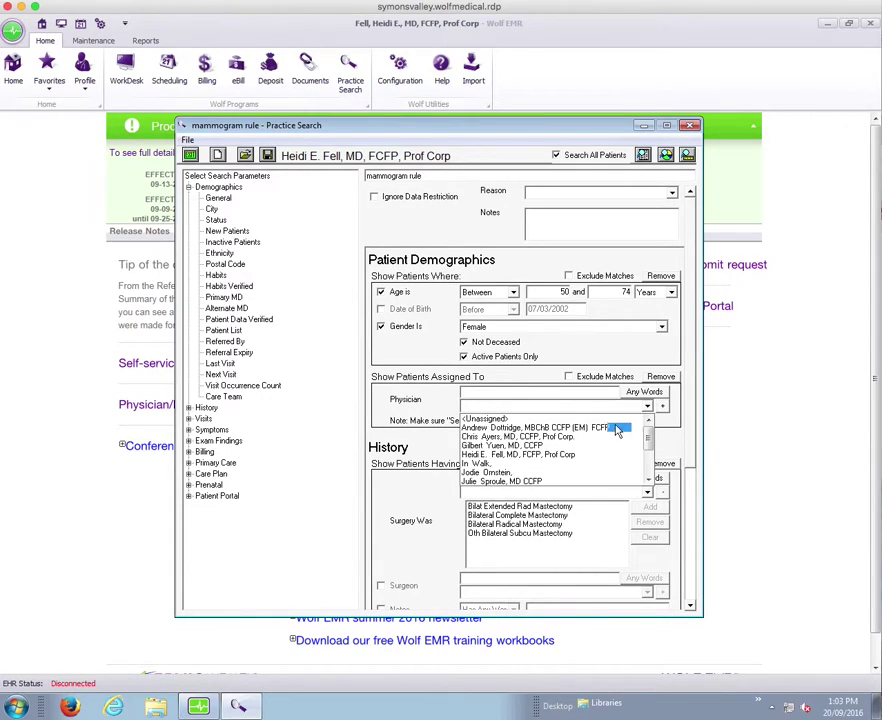
pyautogui.click(557, 455)
pyautogui.click(662, 406)
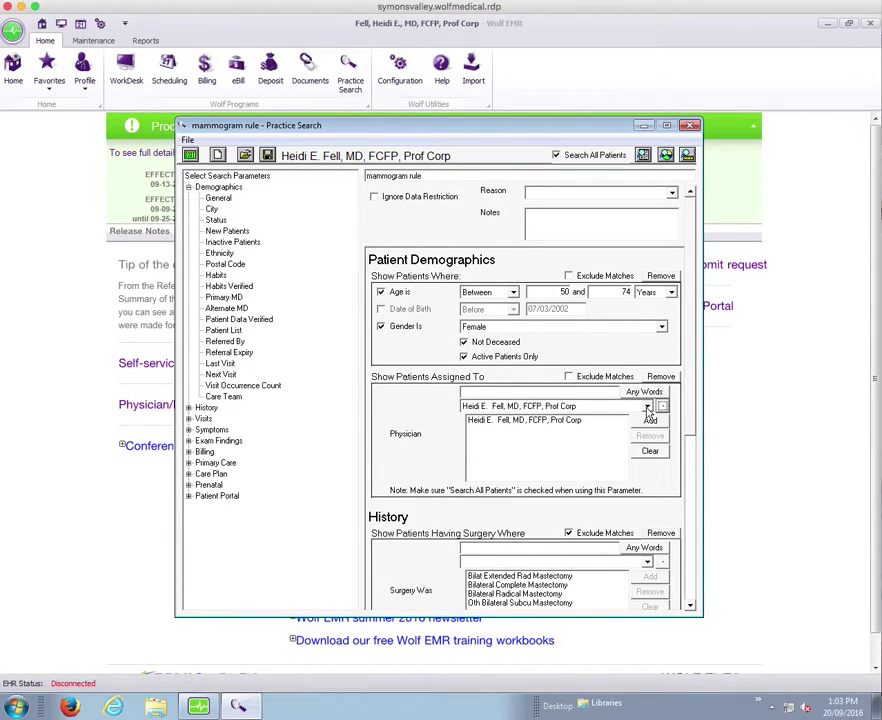
pyautogui.click(648, 406)
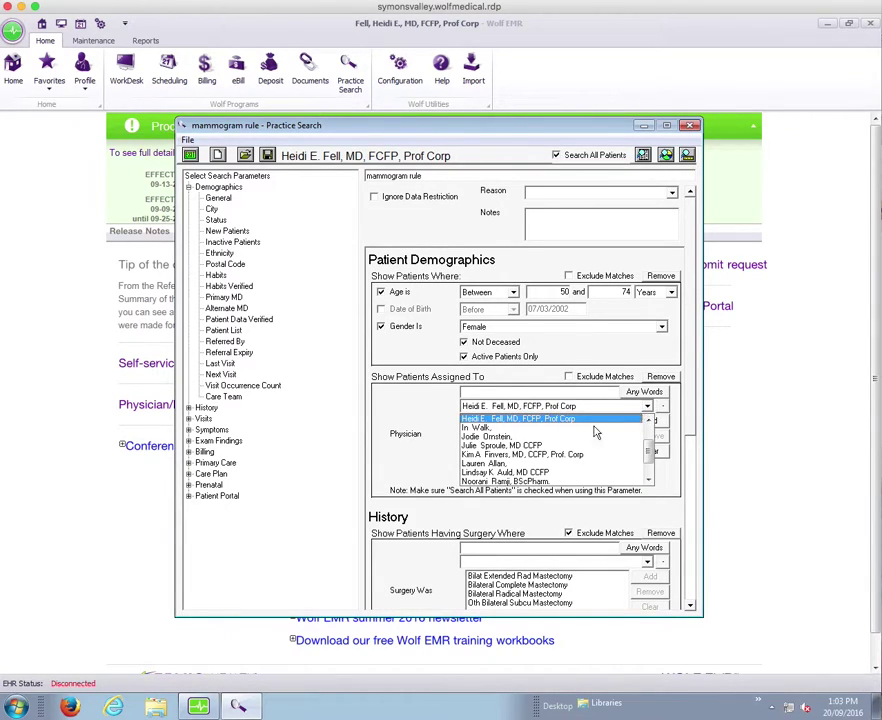
pyautogui.click(549, 455)
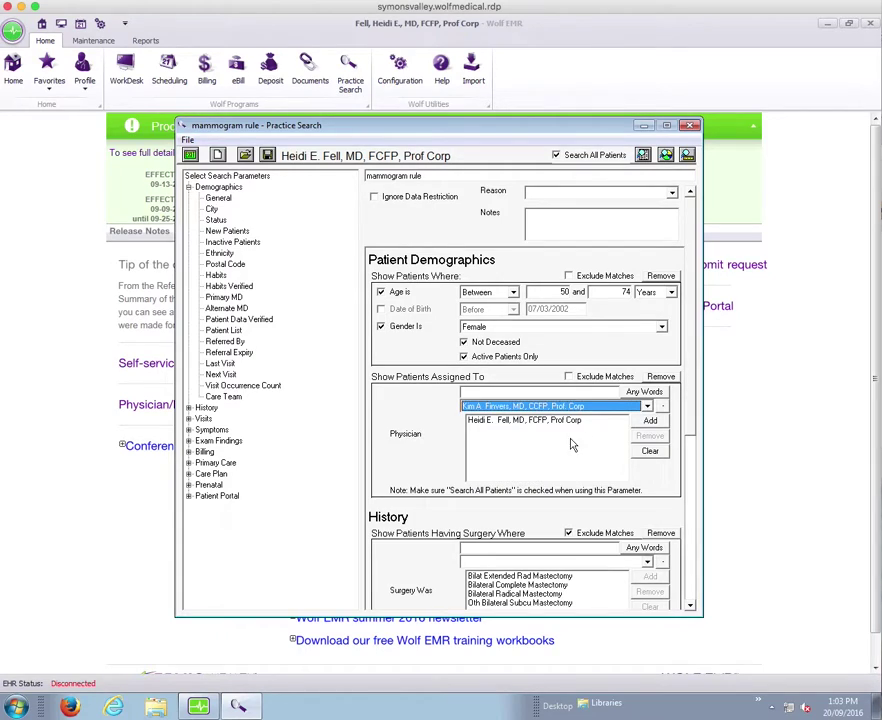
pyautogui.click(650, 420)
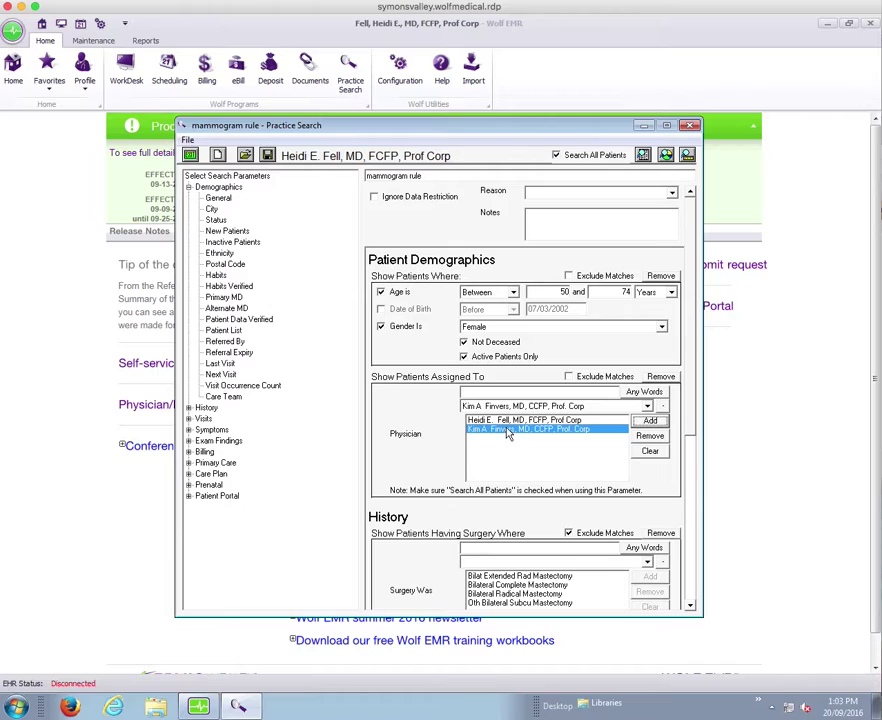
pyautogui.click(577, 380)
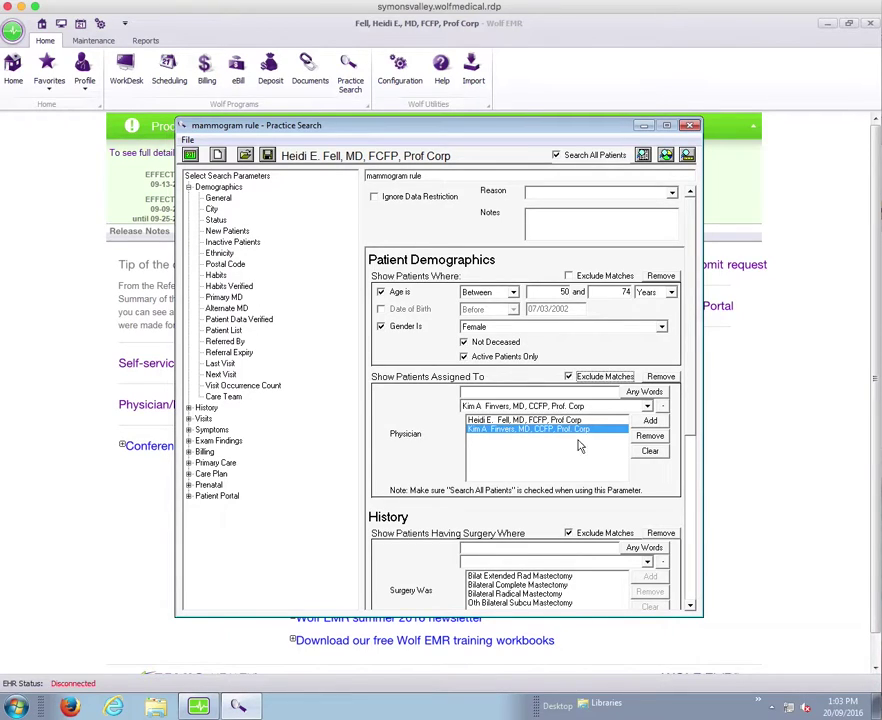
pyautogui.click(569, 376)
# - Save the updated rule with Ctrl+S, approving the office-wide shared item update
pyautogui.hotkey('ctrl', 's')
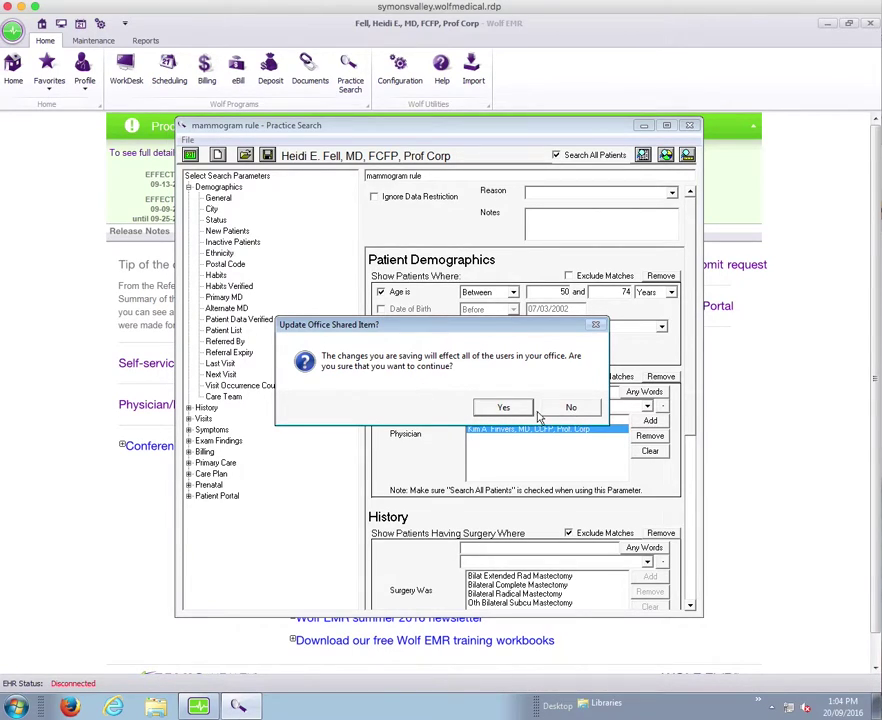
pyautogui.click(503, 408)
pyautogui.click(508, 412)
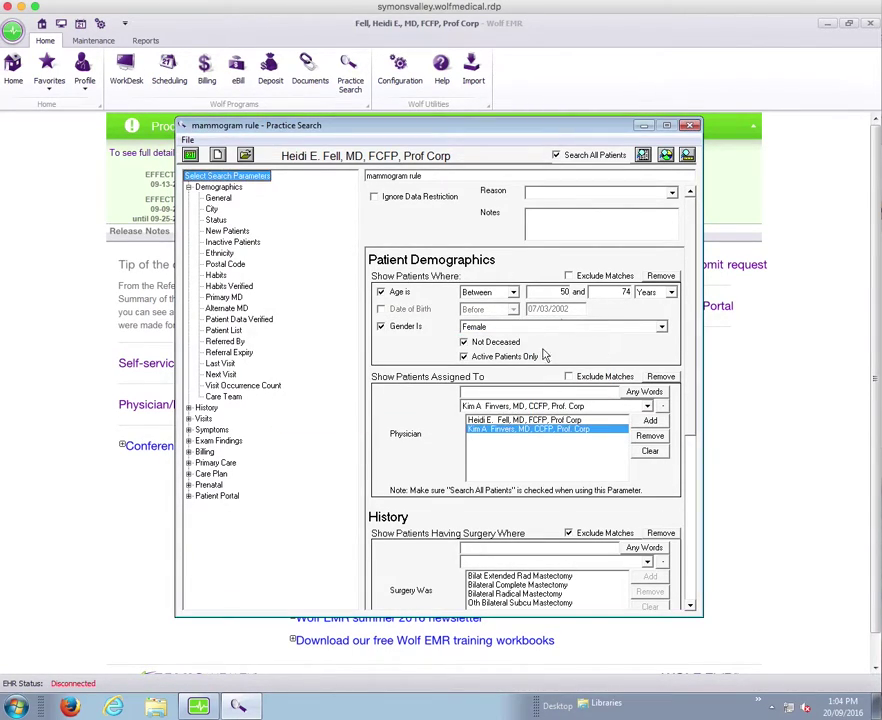